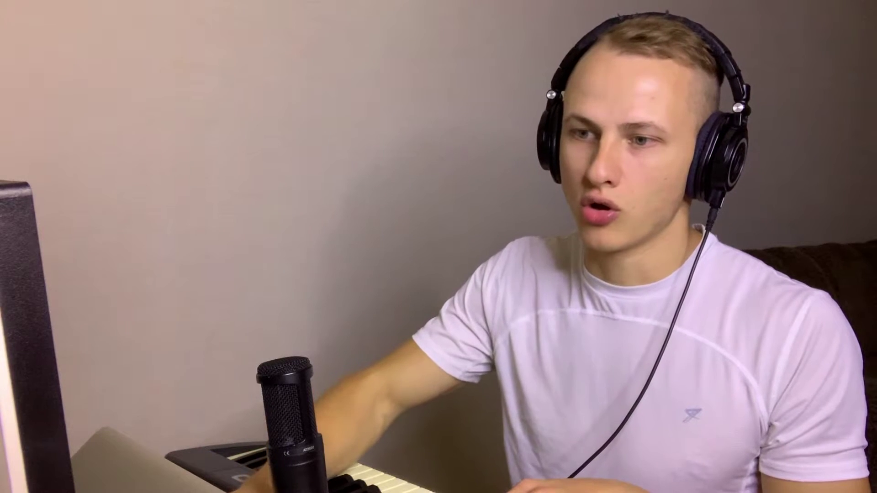
# Check the Enveloper settings on the SNARE track and play the soloed kick and snare
pyautogui.click(130, 291)
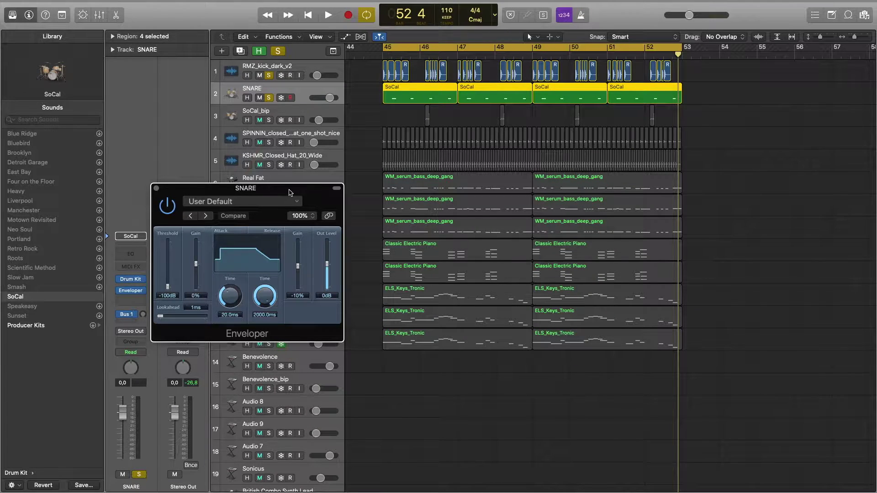
pyautogui.moveTo(295, 191); pyautogui.dragTo(326, 121)
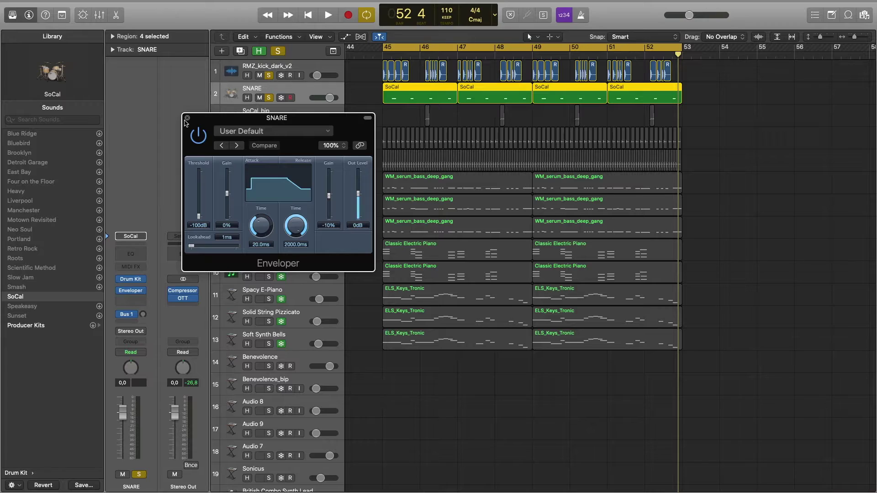
pyautogui.click(186, 118)
pyautogui.press('space')
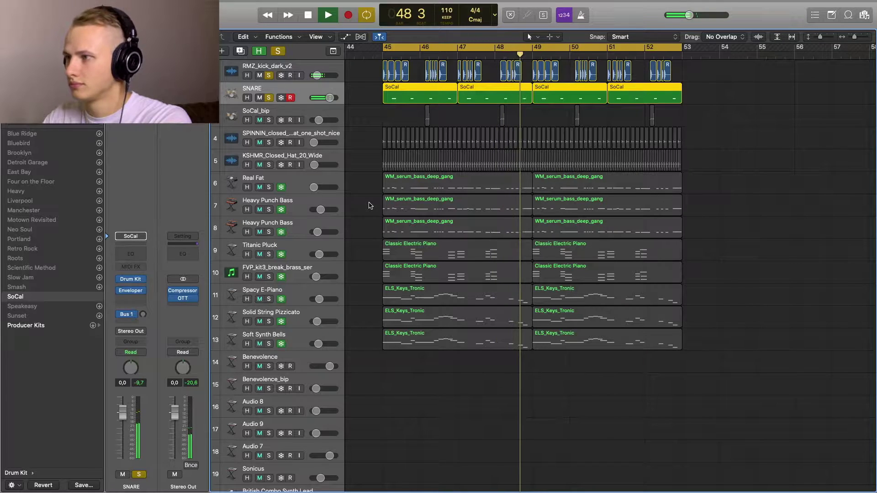
# Play the soloed drum groove, adding SoCal_bip and the SPINNIN and KSHMR closed hat tracks one after another
pyautogui.click(272, 115)
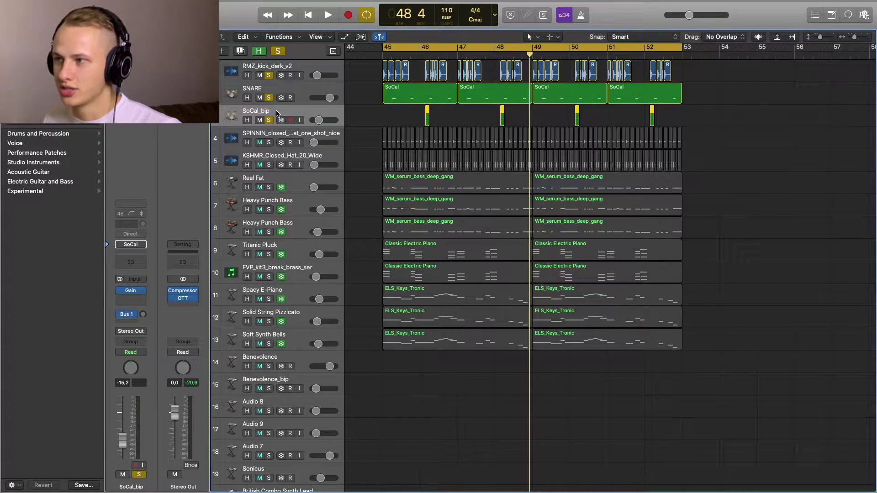
pyautogui.press('space')
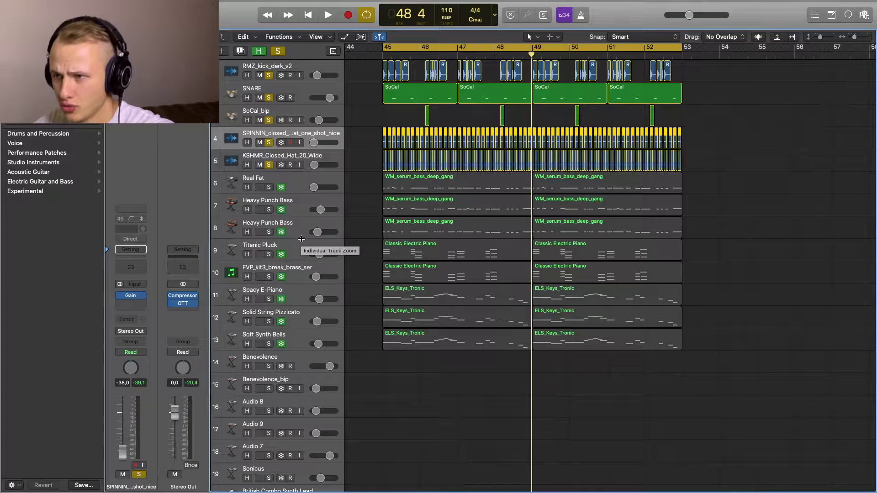
pyautogui.click(268, 165)
pyautogui.press('space')
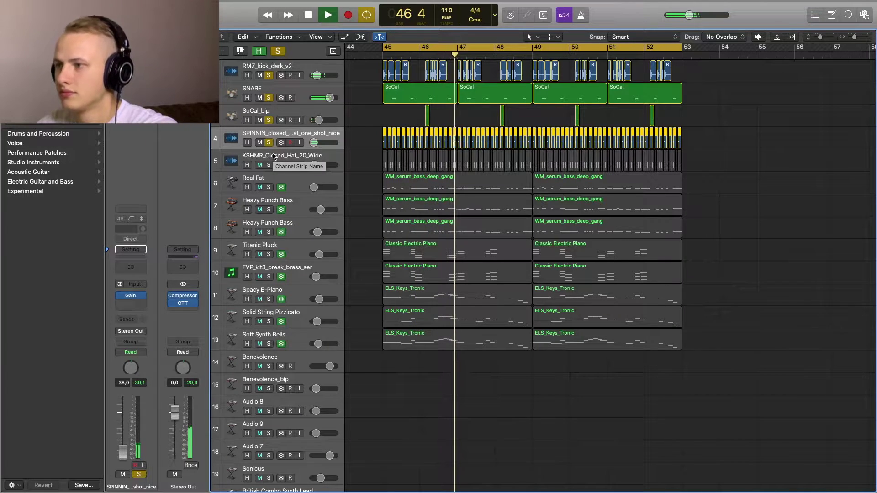
pyautogui.press('space')
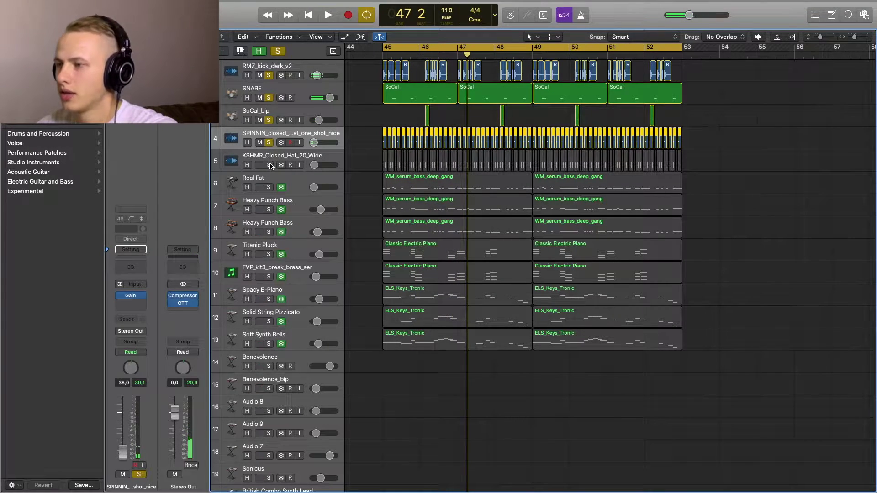
pyautogui.click(269, 165)
pyautogui.press('space')
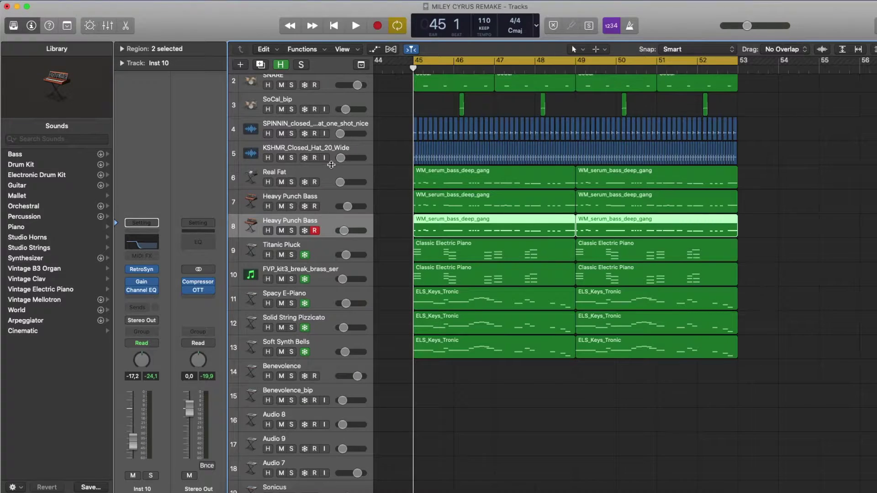
# Play the Real Fat bass track soloed with its notes in the Piano Roll and view its ES2 synth
pyautogui.click(331, 172)
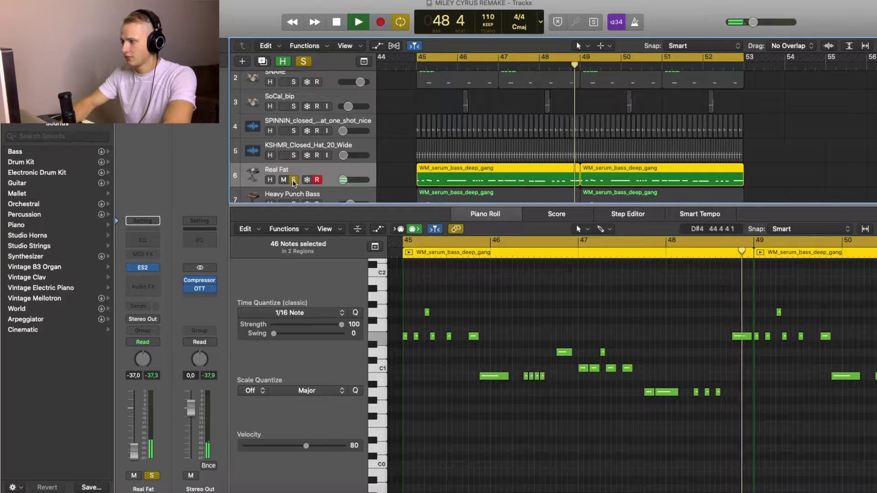
pyautogui.press('space')
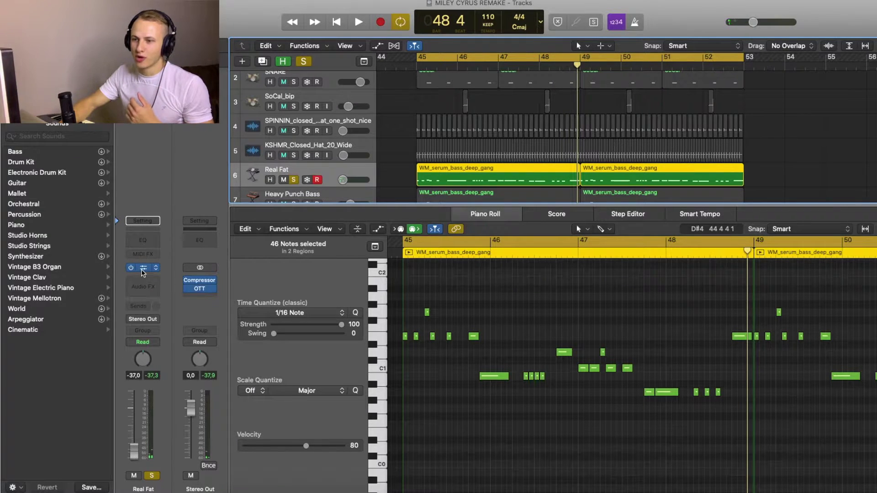
pyautogui.click(143, 269)
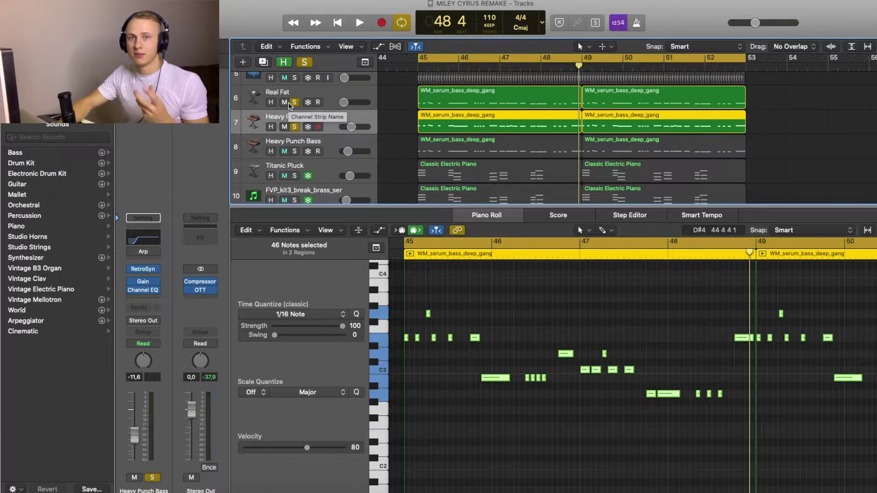
# Examine the Retro Synth and Channel EQ of Heavy Punch Bass on track 7 and play it without Real Fat
pyautogui.click(145, 273)
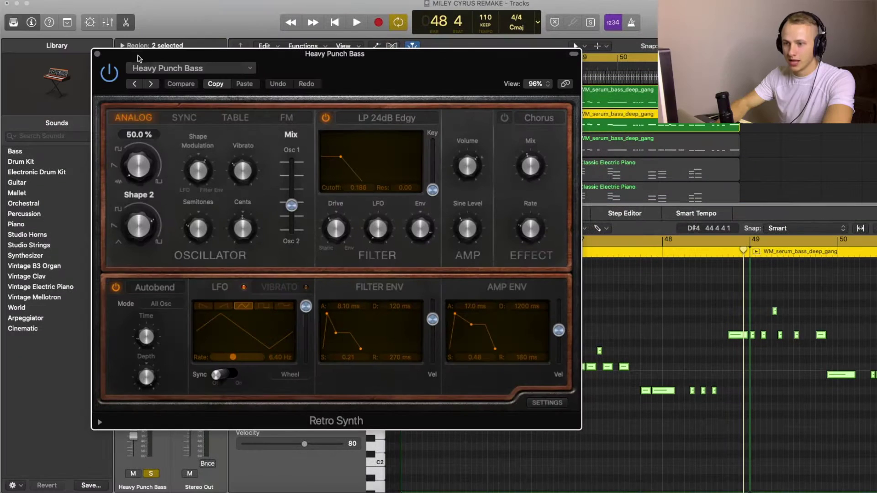
pyautogui.click(97, 55)
pyautogui.click(291, 101)
pyautogui.press('space')
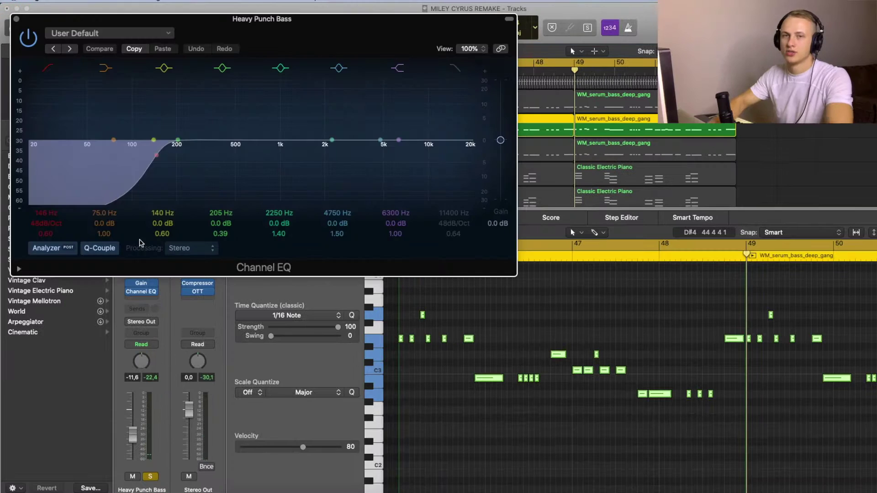
pyautogui.moveTo(151, 176); pyautogui.dragTo(157, 164)
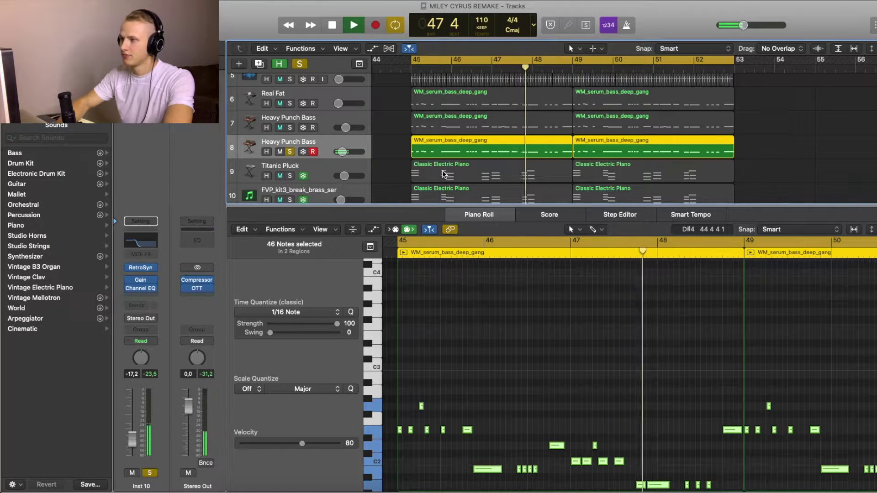
# Stop playback and examine the Retro Synth and Channel EQ settings of Heavy Punch Bass on track 8
pyautogui.press('space')
pyautogui.click(140, 268)
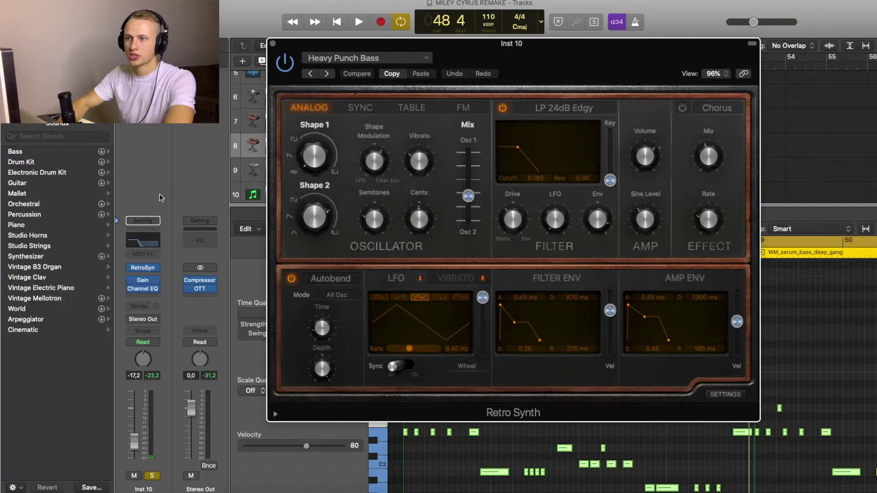
pyautogui.click(268, 44)
pyautogui.click(152, 241)
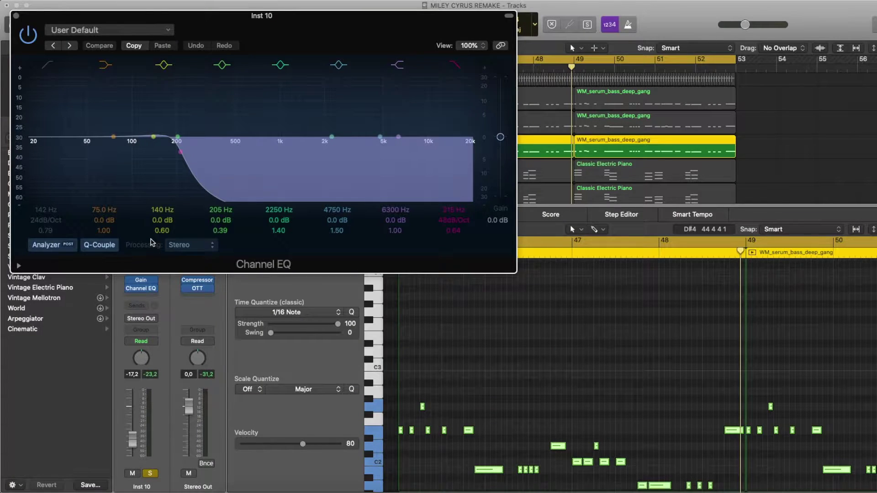
pyautogui.moveTo(218, 23); pyautogui.dragTo(322, 27)
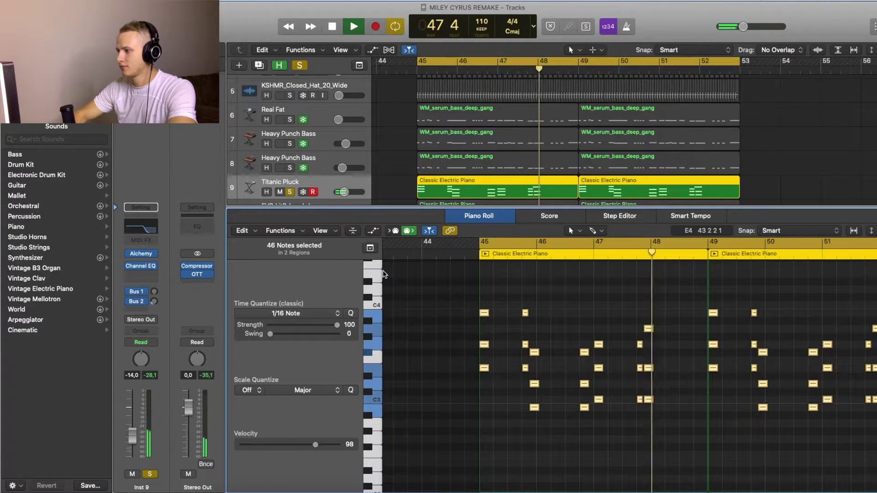
# View the Titanic Pluck track's Alchemy instrument and play FVP_kit3_break_brass_ser soloed on its own
pyautogui.press('space')
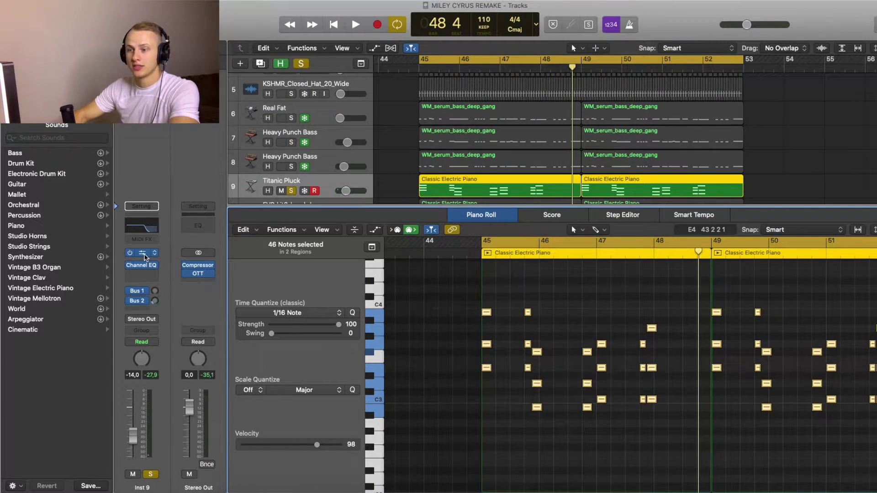
pyautogui.click(144, 254)
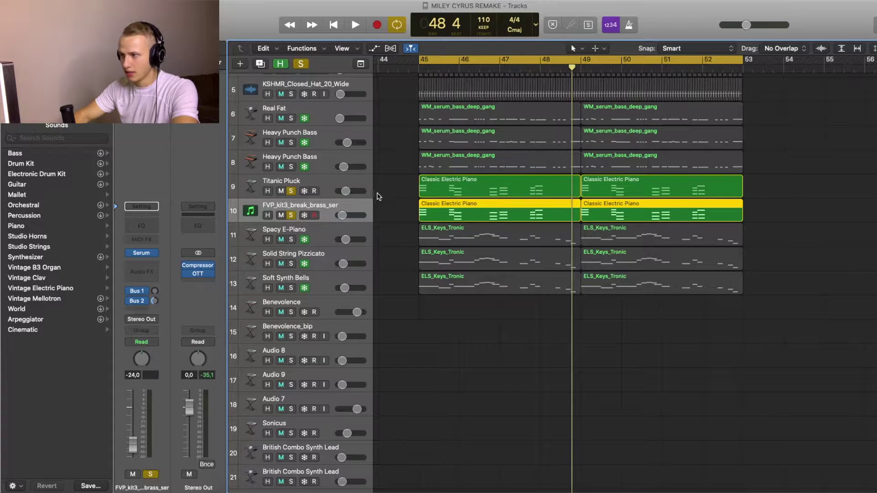
pyautogui.click(291, 191)
pyautogui.press('space')
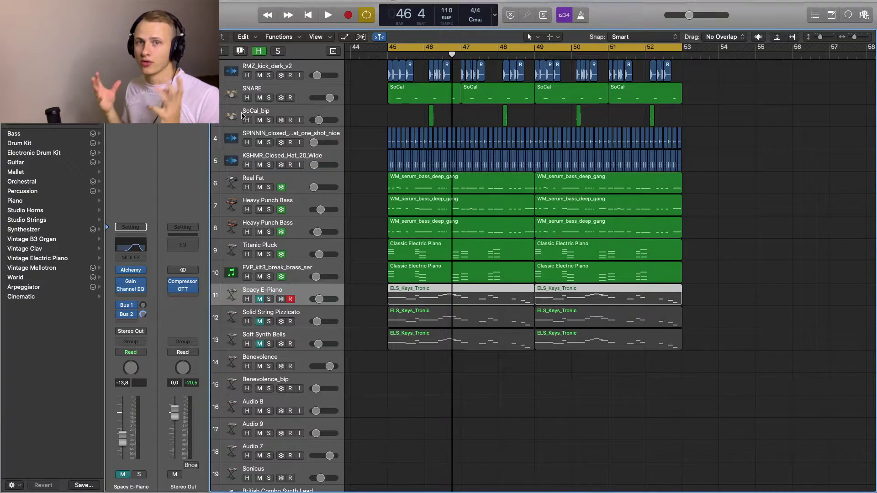
# Play the Spacy E-Piano track soloed and examine its Alchemy preset and Channel EQ curve
pyautogui.click(269, 300)
pyautogui.press('space')
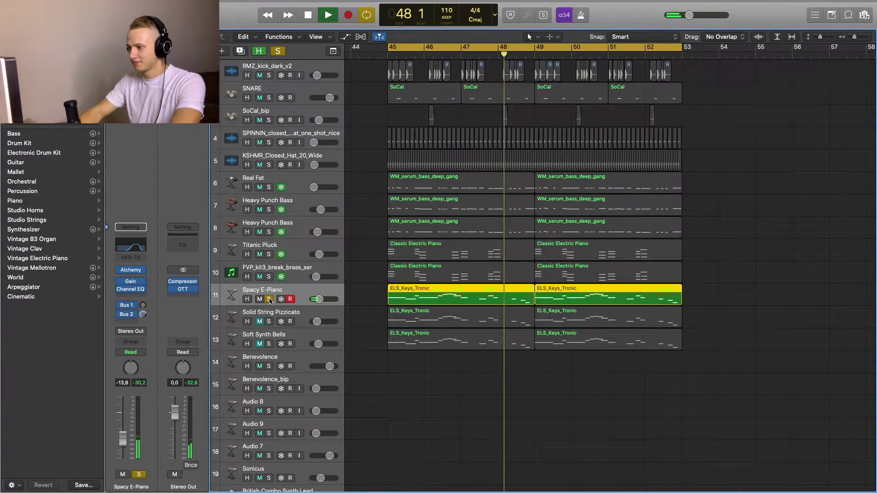
pyautogui.click(131, 270)
pyautogui.moveTo(195, 30); pyautogui.dragTo(261, 35)
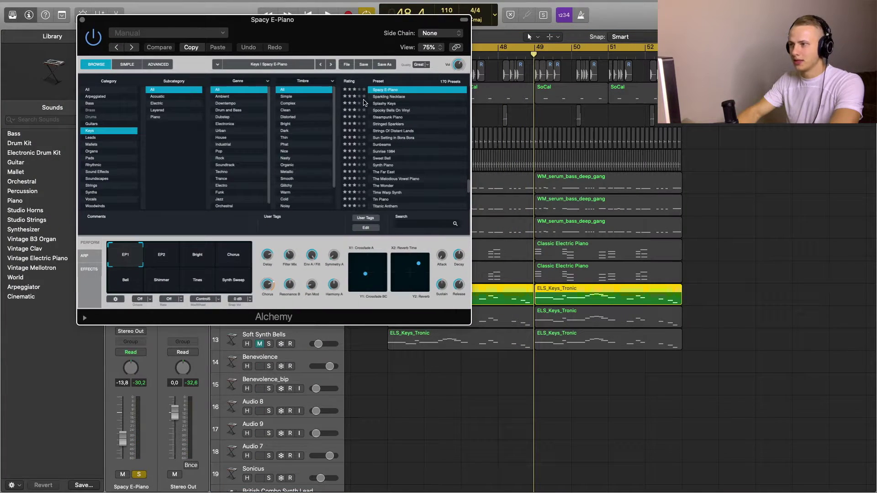
pyautogui.click(81, 19)
pyautogui.click(130, 289)
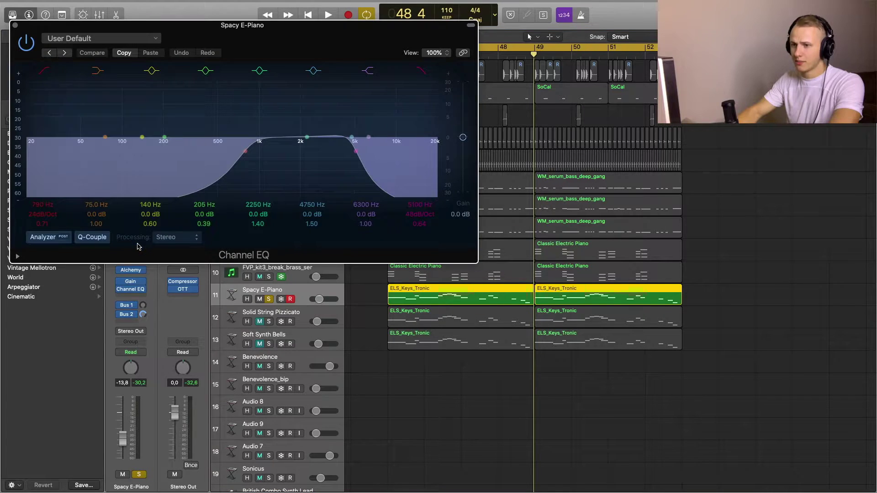
pyautogui.click(15, 25)
# Play the Solid String Pizzicato and Soft Synth Bells tracks soloed in turn, viewing the pizzicato's Alchemy preset
pyautogui.click(270, 315)
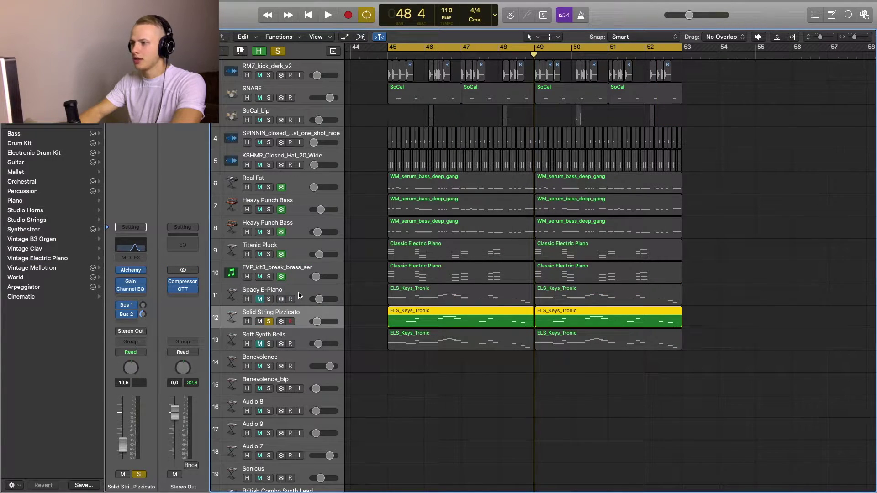
pyautogui.press('space')
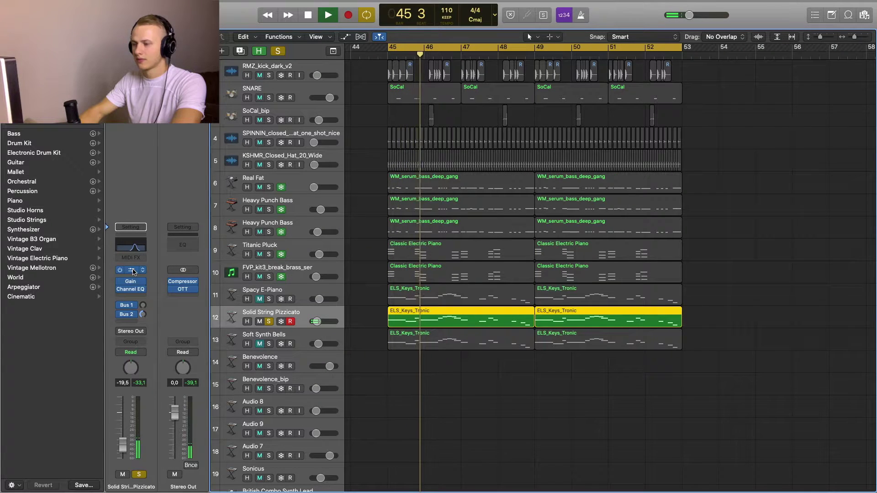
pyautogui.click(131, 270)
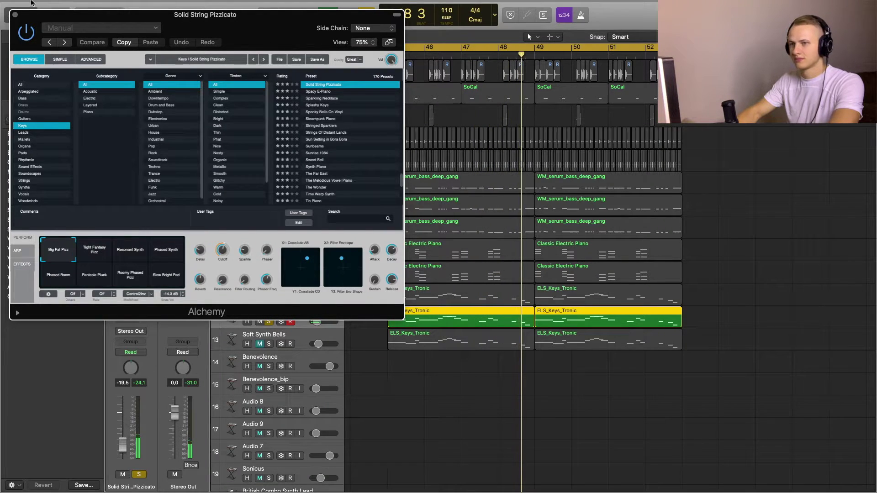
pyautogui.click(15, 15)
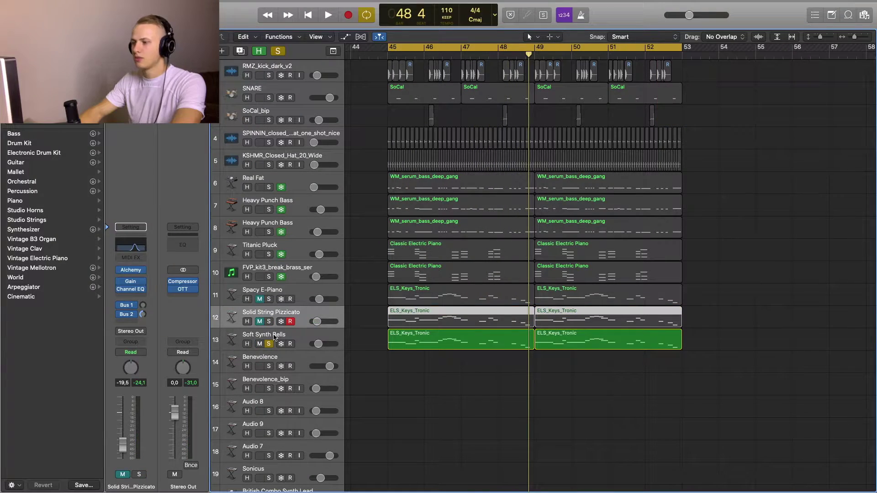
pyautogui.click(275, 338)
pyautogui.press('space')
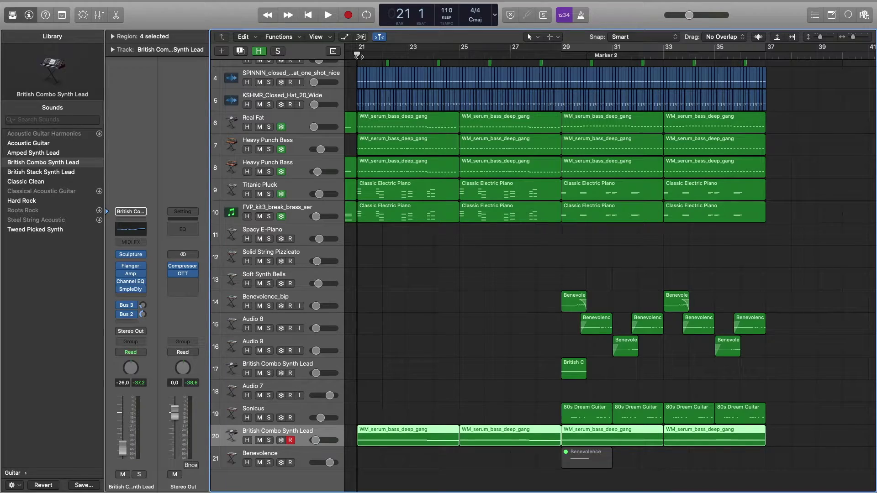
# Play the full arrangement of the section starting at bar 21 twice
pyautogui.scroll(3, 503, 274)
pyautogui.press('space')
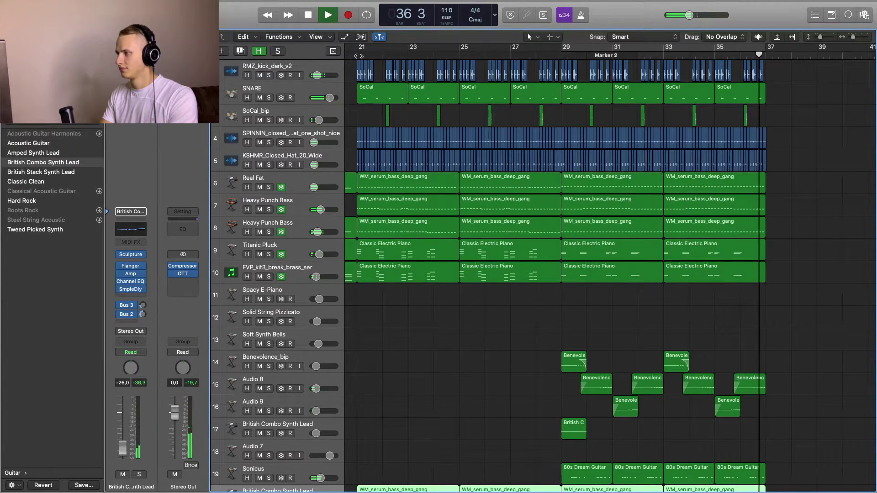
pyautogui.press('space')
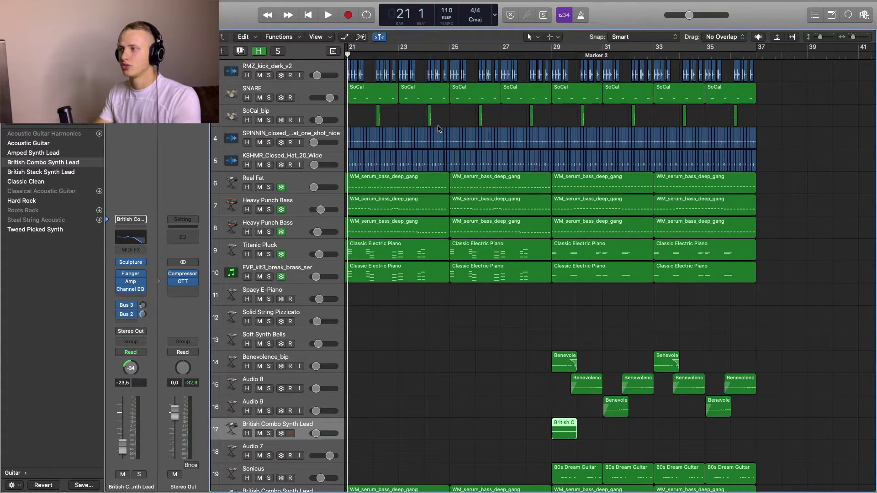
pyautogui.press('space')
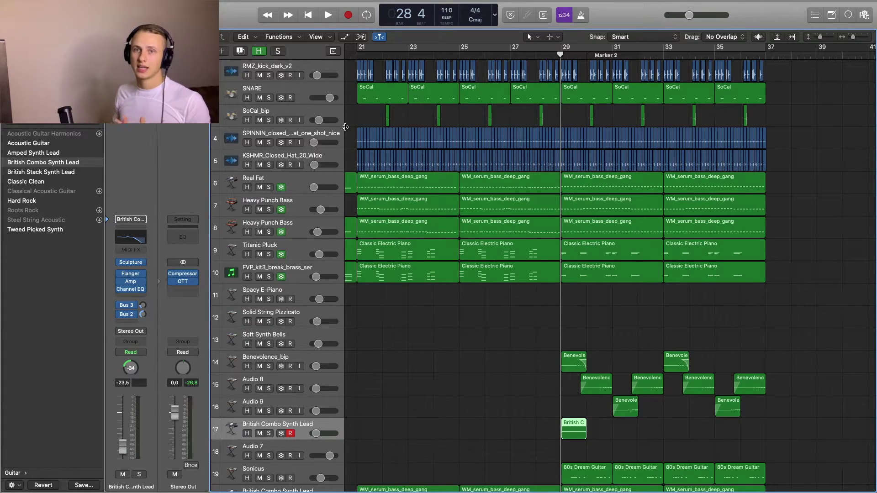
# Play the Real Fat region at bar 21 soloed with its notes in the Piano Roll, and restore the full arrangement view
pyautogui.click(384, 182)
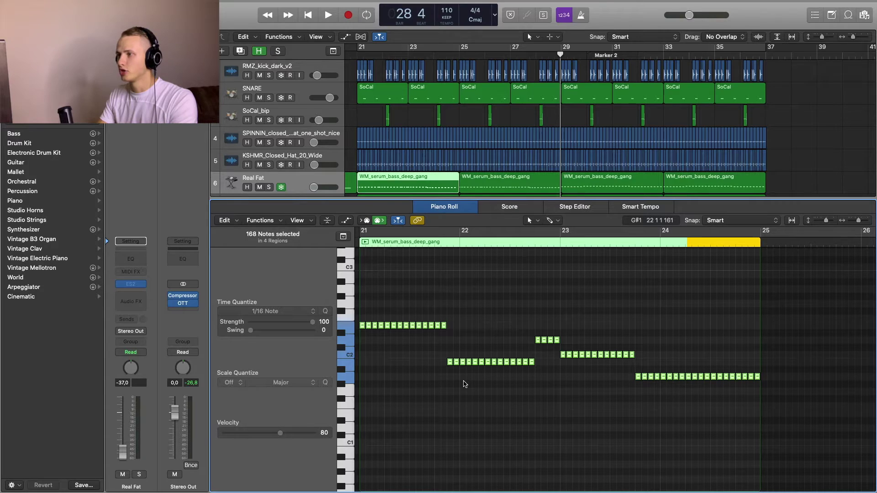
pyautogui.press('s')
pyautogui.hotkey('shift', 'space')
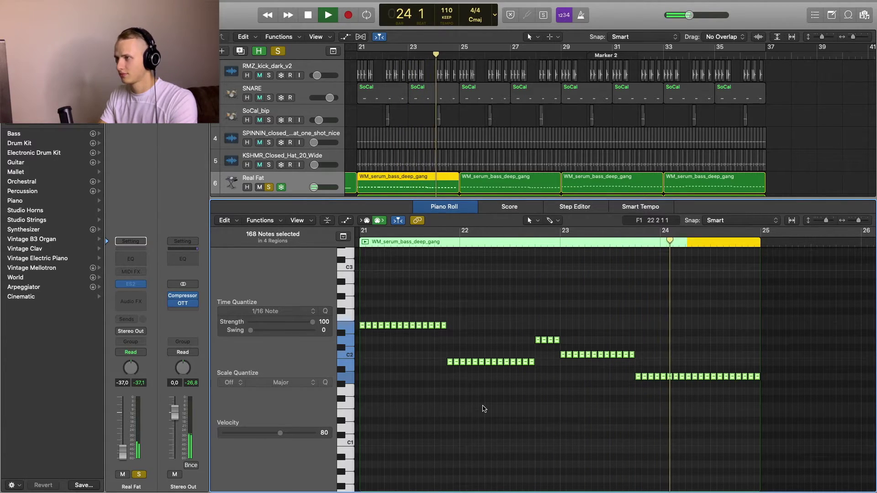
pyautogui.press('space')
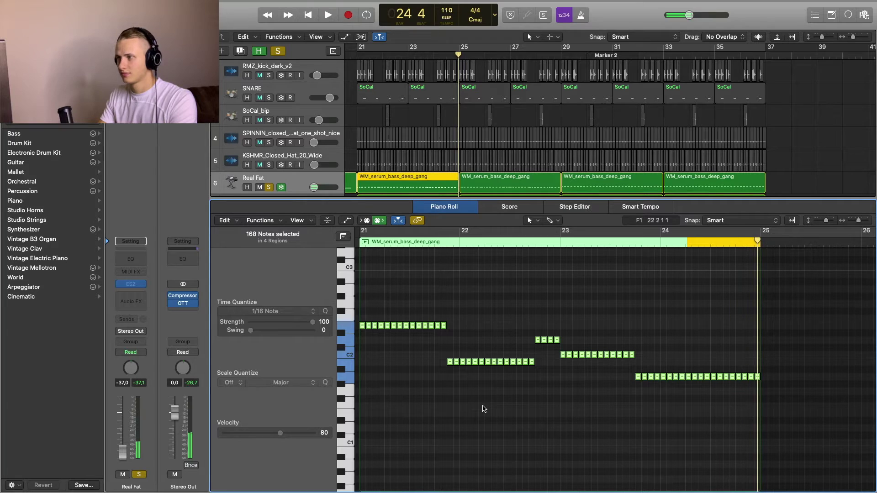
pyautogui.press('s')
pyautogui.press('e')
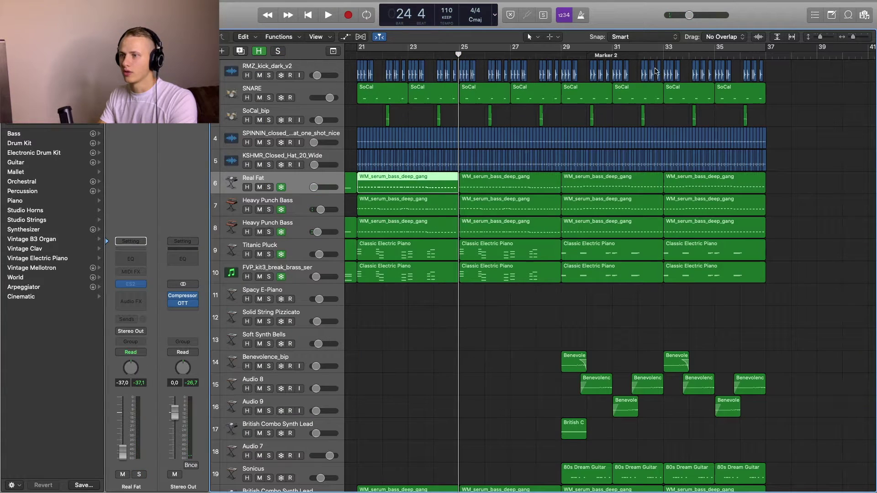
# Play the Real Fat and both Heavy Punch Bass tracks soloed together, and restore the full mix with no bass track muted
pyautogui.moveTo(269, 187); pyautogui.dragTo(271, 234)
pyautogui.press('space')
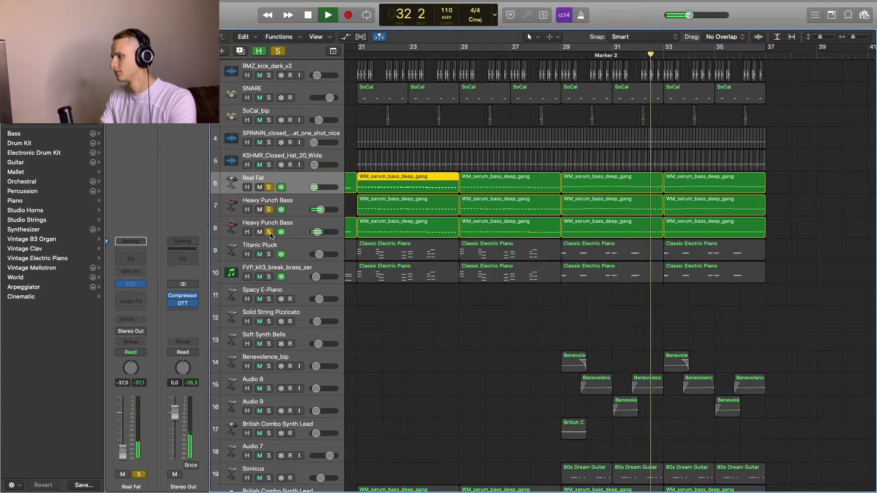
pyautogui.press('space')
pyautogui.keyDown('alt'); pyautogui.click(270, 232); pyautogui.keyUp('alt')
pyautogui.click(269, 232)
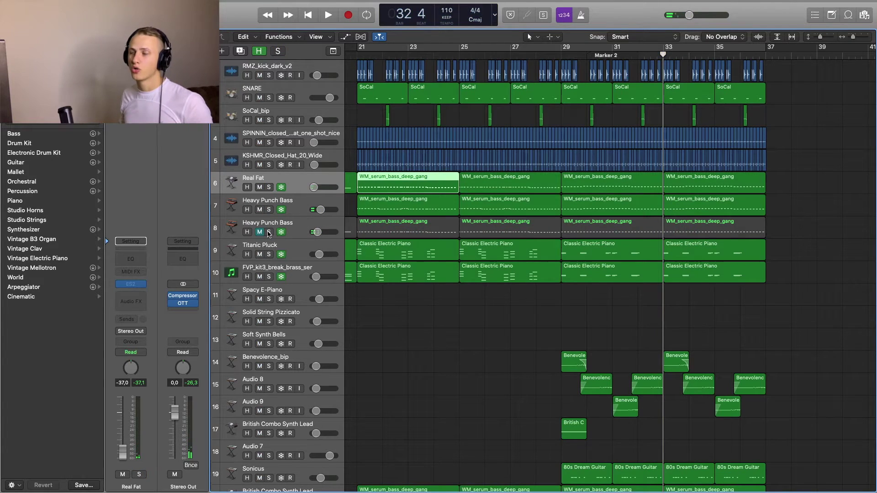
pyautogui.click(260, 232)
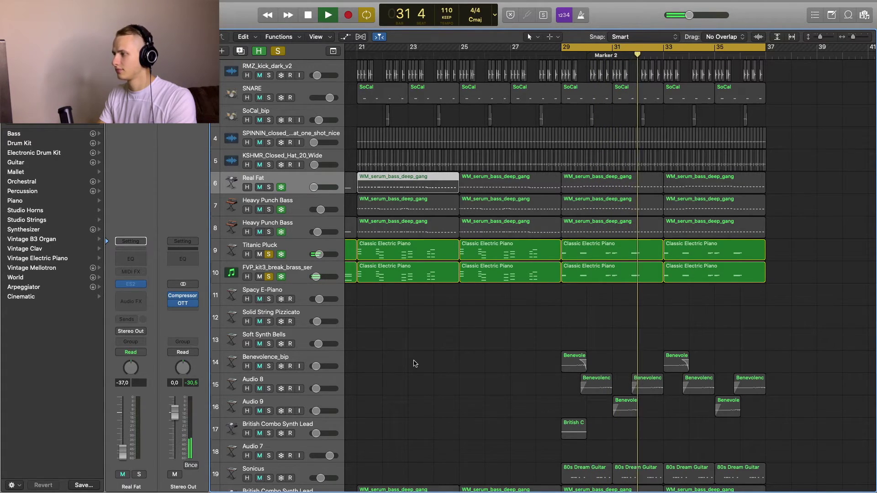
# End the Titanic Pluck and brass solo playback, and play the Benevolence_bip, Audio 8 and Audio 9 tracks soloed together
pyautogui.press('space')
pyautogui.press('ctrl+alt+super+s')
pyautogui.scroll(-1, 523, 288)
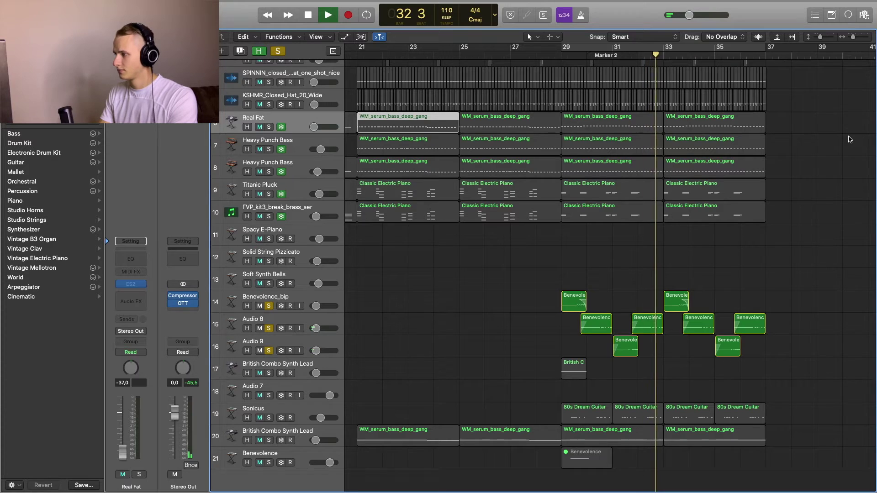
pyautogui.press('space')
# Examine the Alchemy preset on the soloed Sonicus track and close the instrument
pyautogui.click(262, 409)
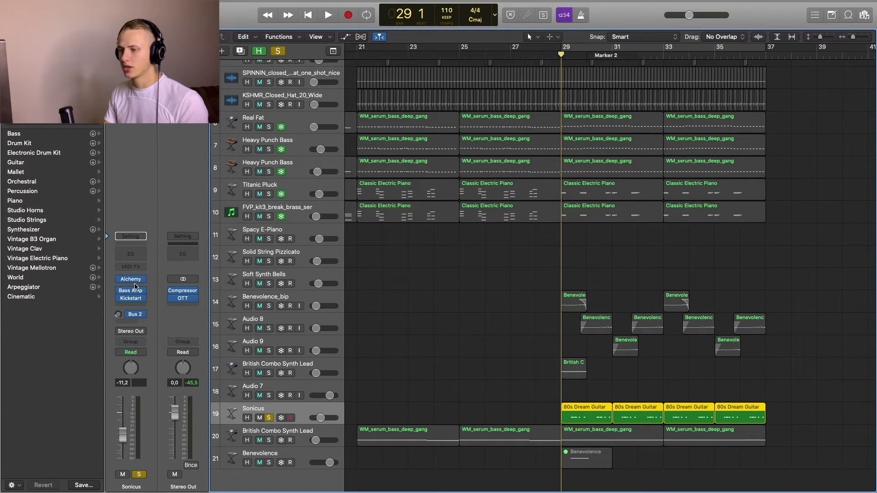
pyautogui.click(135, 283)
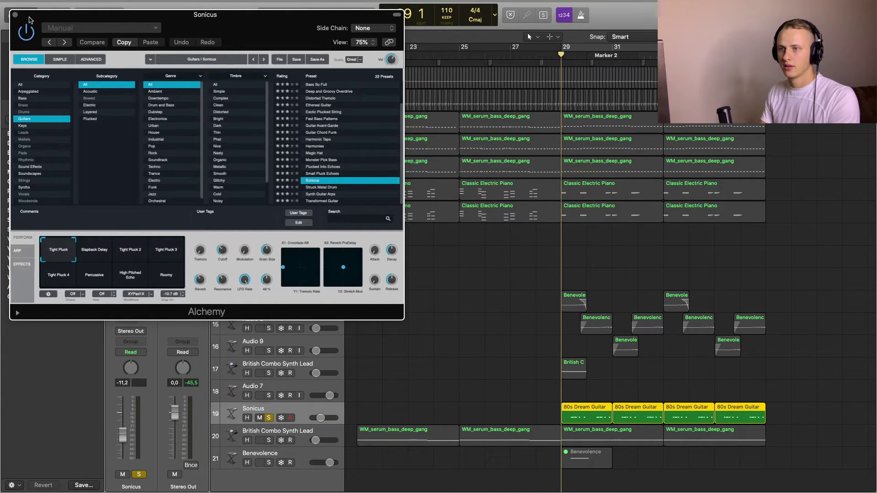
pyautogui.click(15, 15)
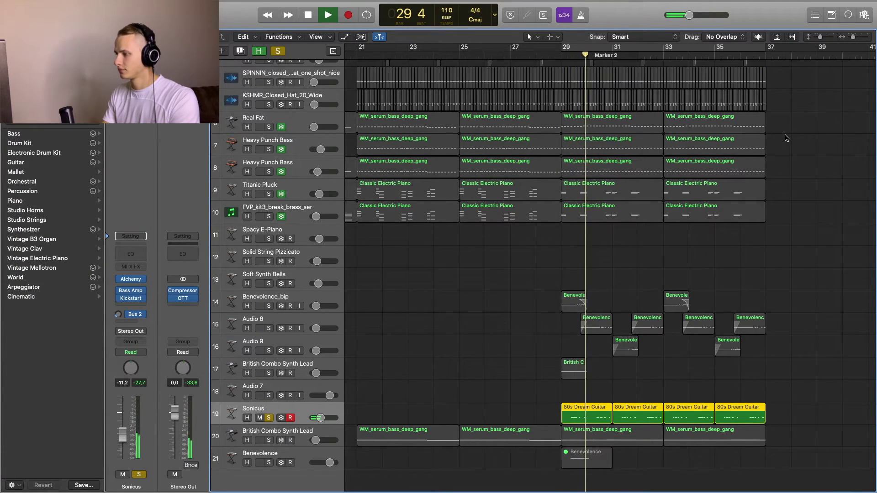
# Play the Sonicus track together with both Heavy Punch Bass tracks soloed from bar 29, and clear the solos
pyautogui.moveTo(786, 138); pyautogui.dragTo(360, 173)
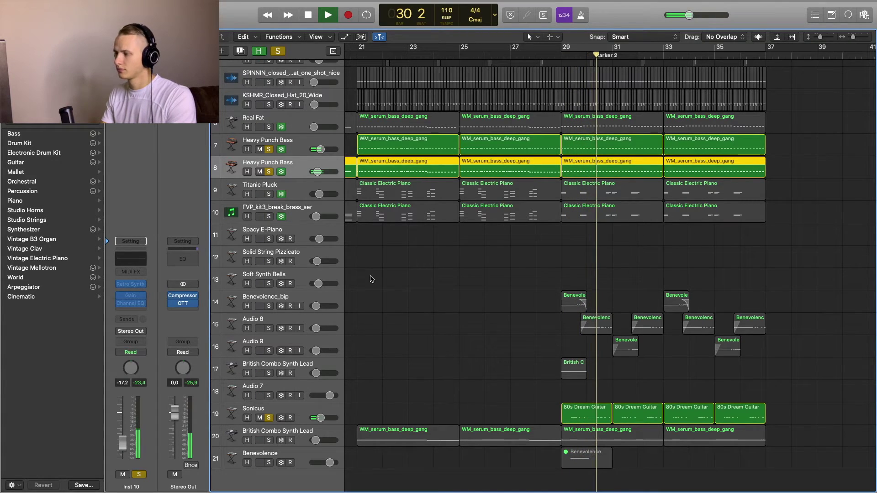
pyautogui.press('space')
pyautogui.hotkey('ctrl', 's')
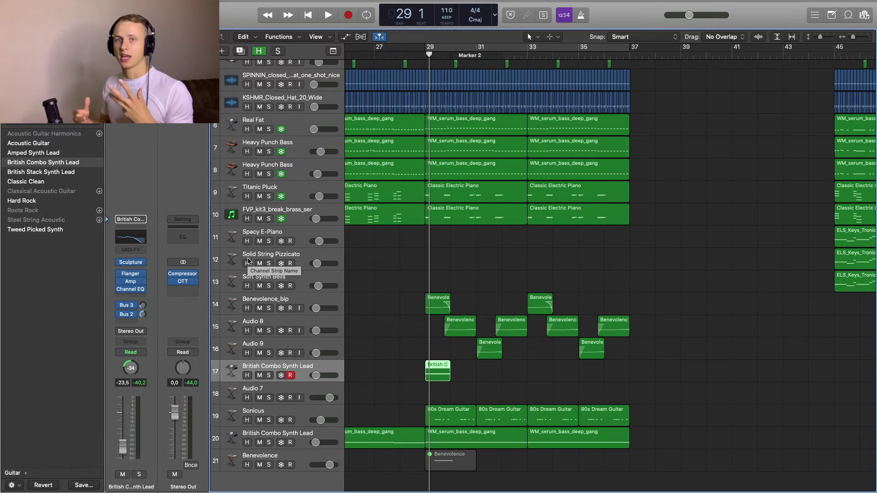
# Play the short British Combo Synth Lead region at bar 29 soloed
pyautogui.press('s')
pyautogui.press('space')
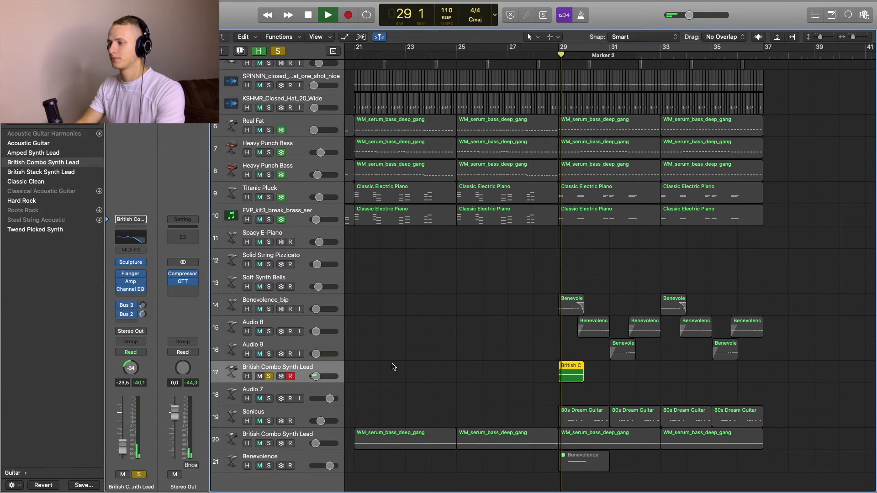